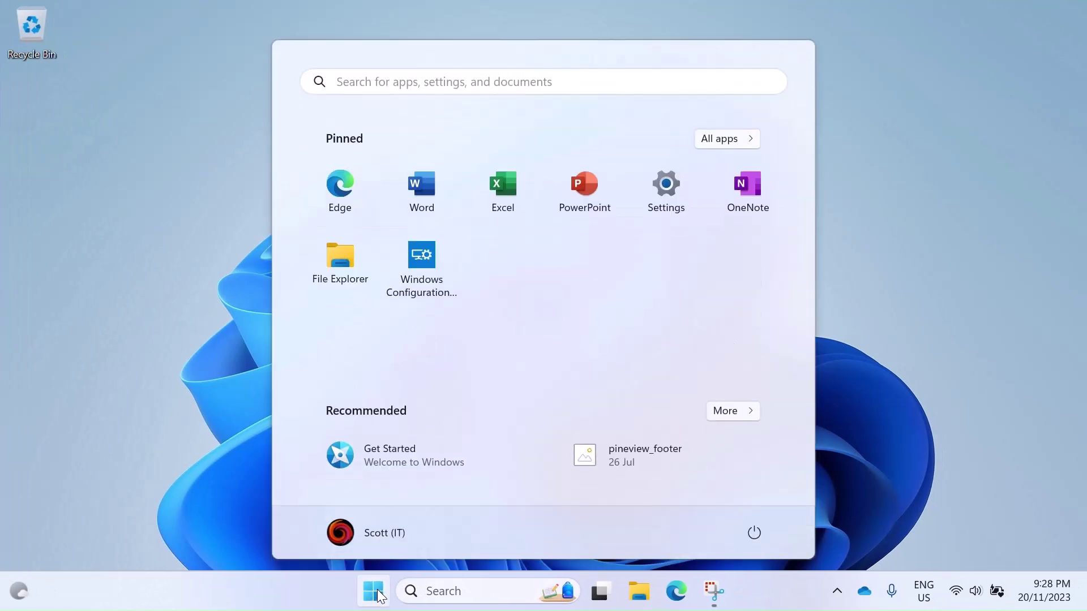
Step: Launch Windows Configuration Designer and create a desktop-device provisioning project named 'I4E School'
click(422, 274)
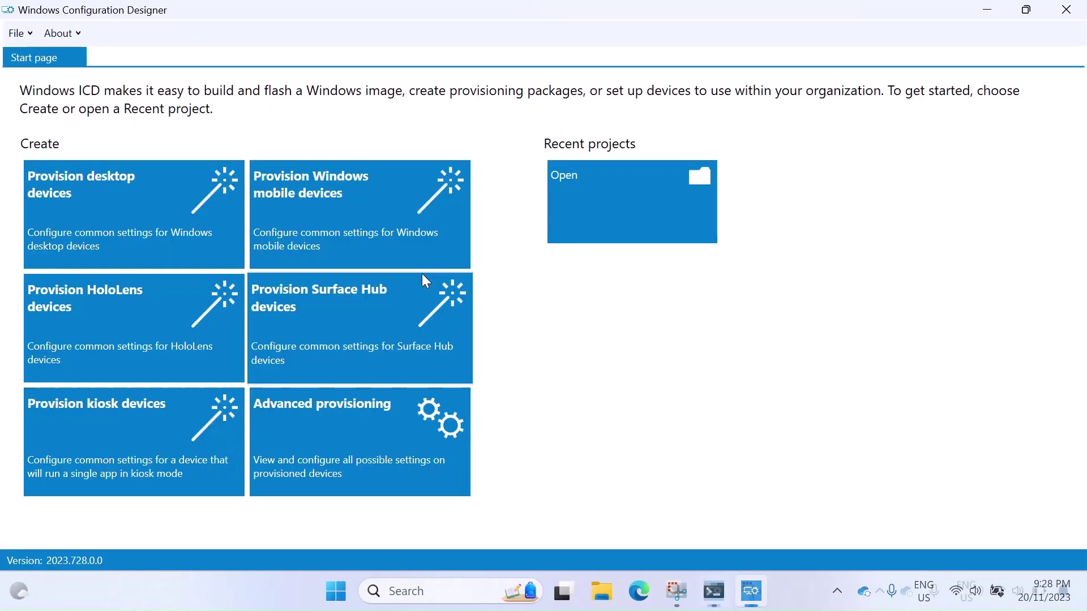
click(155, 233)
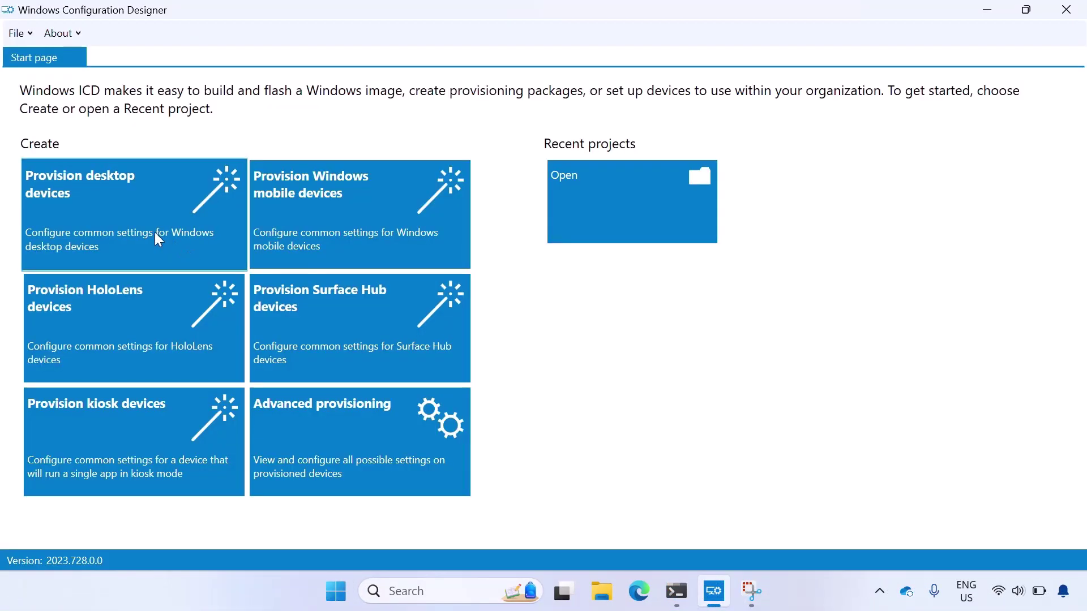
key(BackSpace)
text(I4E Sc)
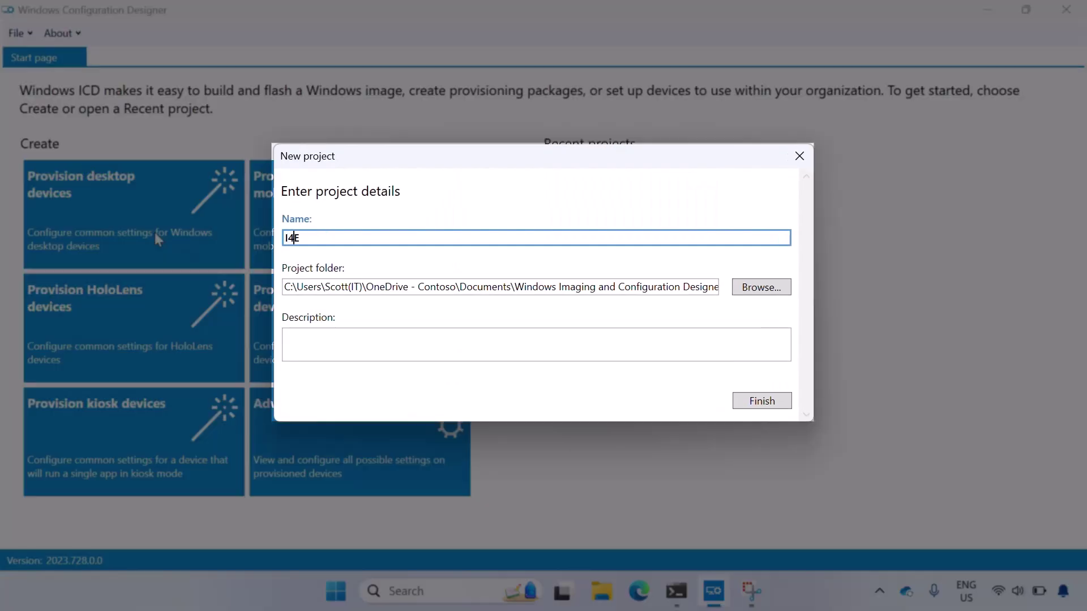
text(hool)
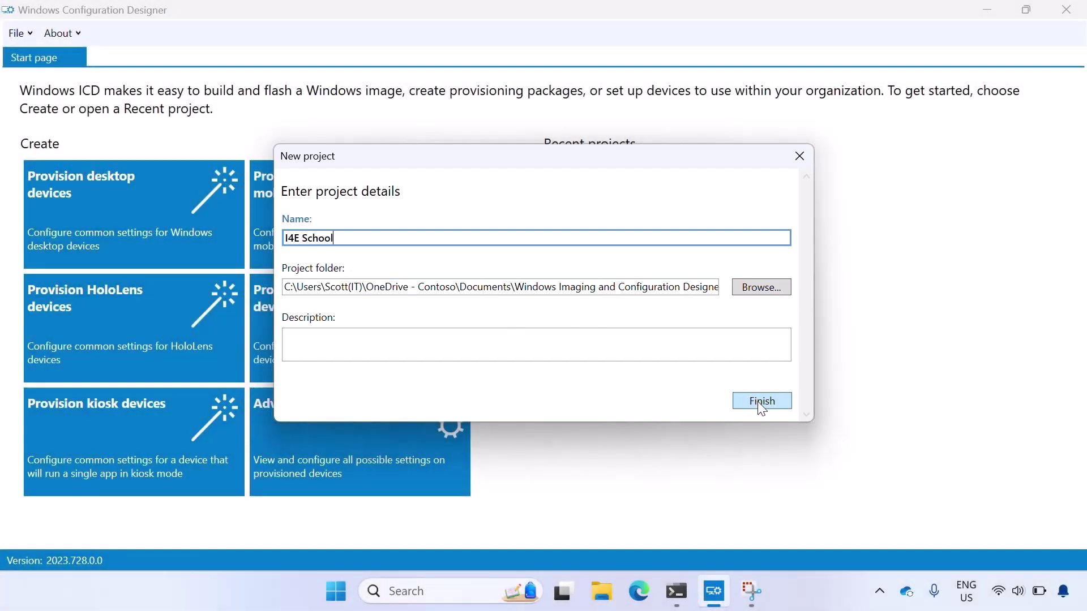
click(761, 402)
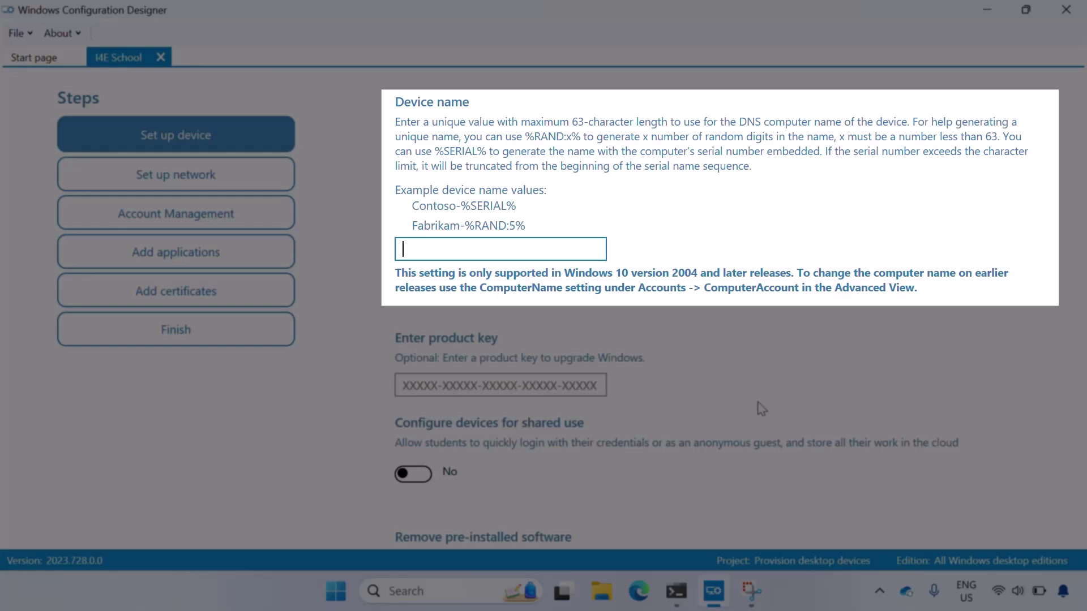
Step: Enter SD-%SERIAL% as the device name and review the remaining device setup options
text(SD-%SERIAL%)
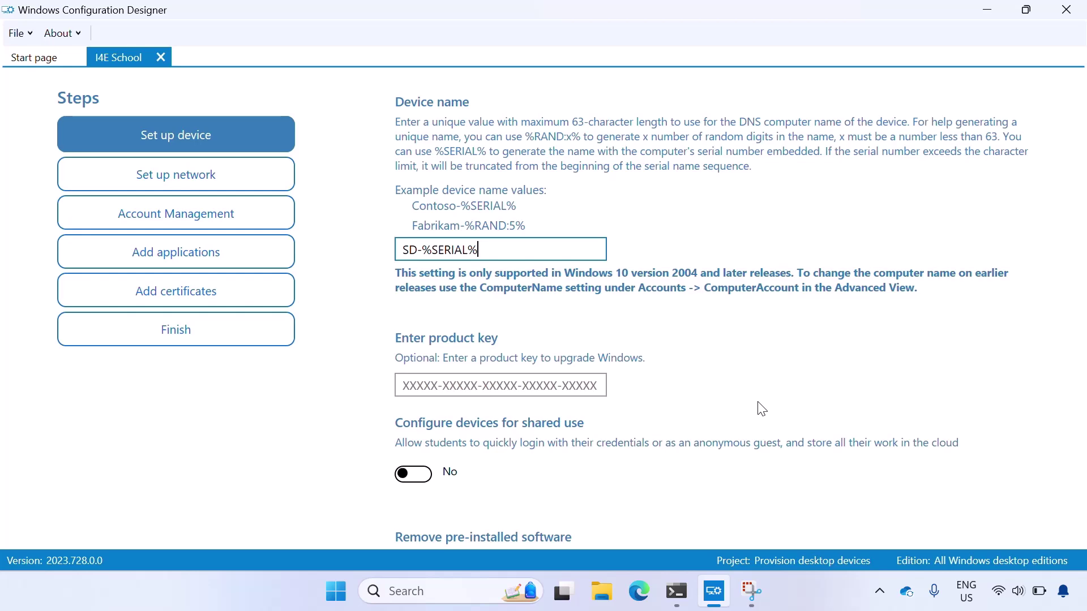
scroll(762, 409, down, 3)
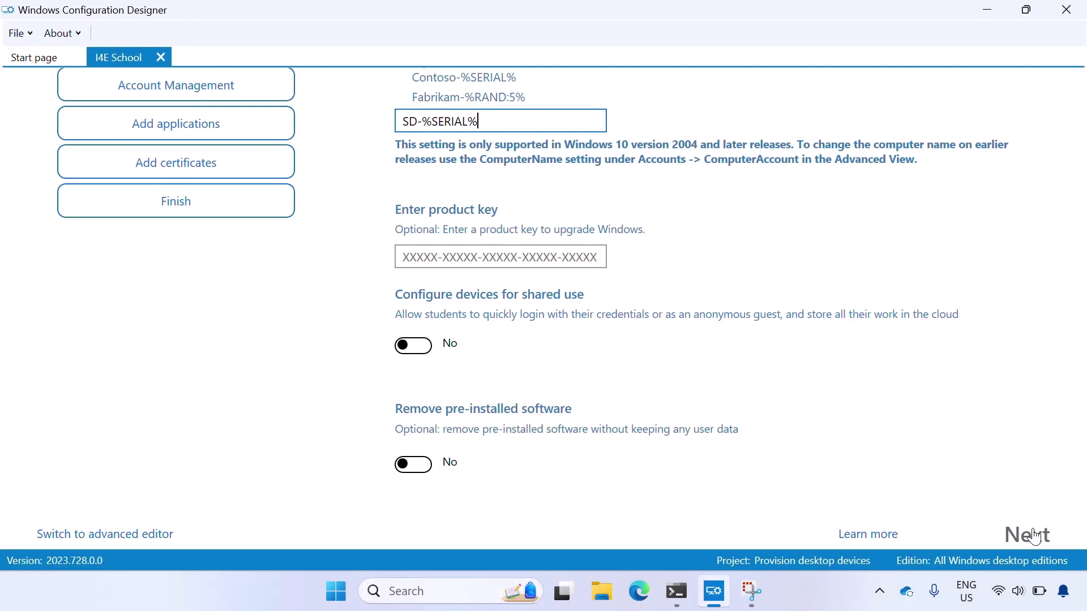
Step: Set the network SSID to 'I4E School' with WPA2-Personal security and enter the Wi-Fi password
click(1034, 536)
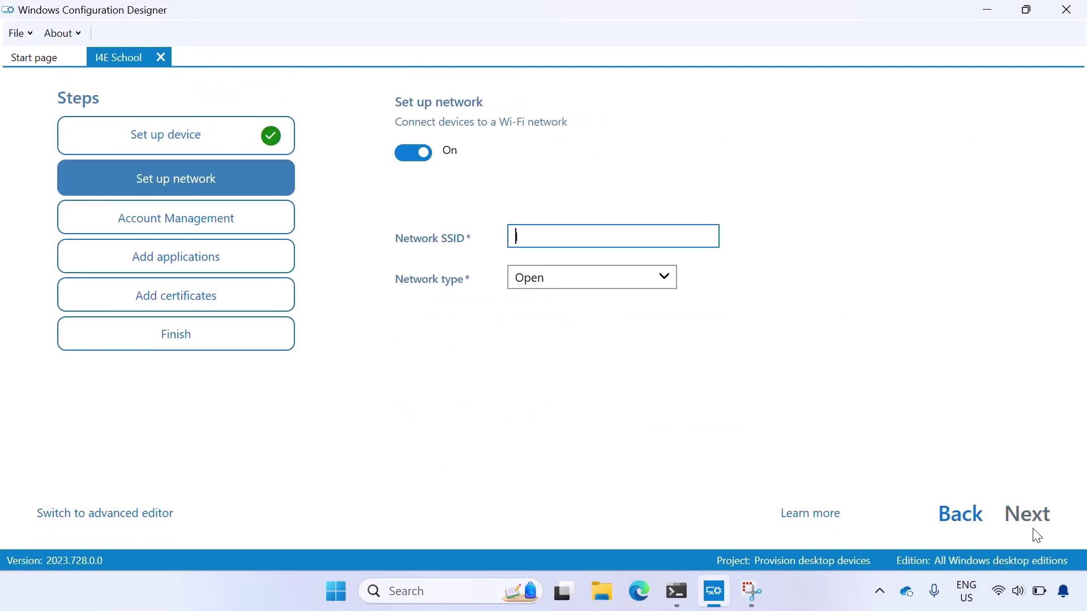
text(I4E School)
click(657, 273)
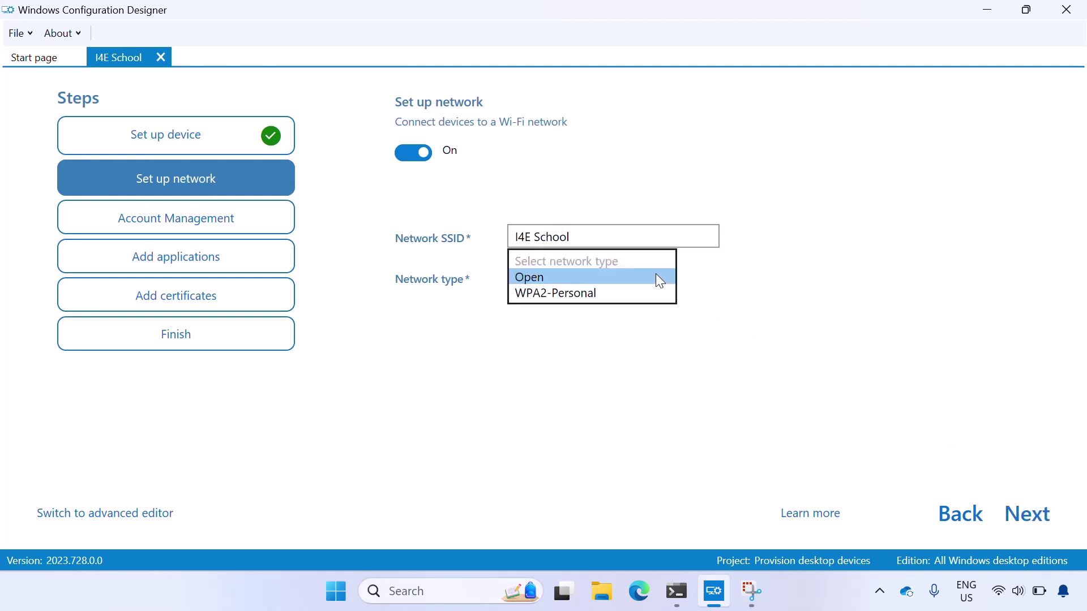
click(642, 295)
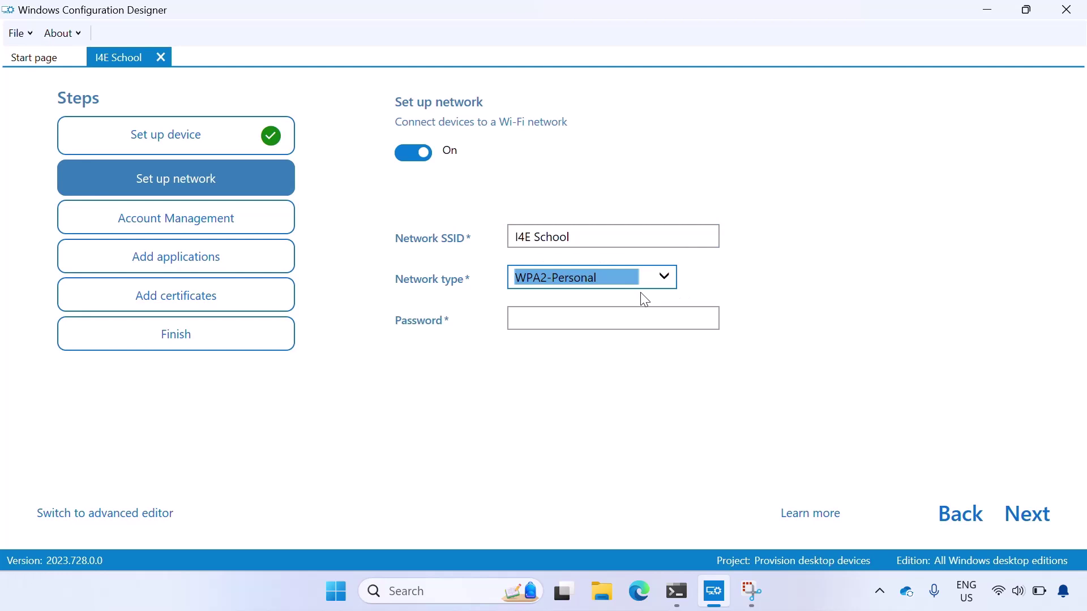
click(627, 318)
text(********)
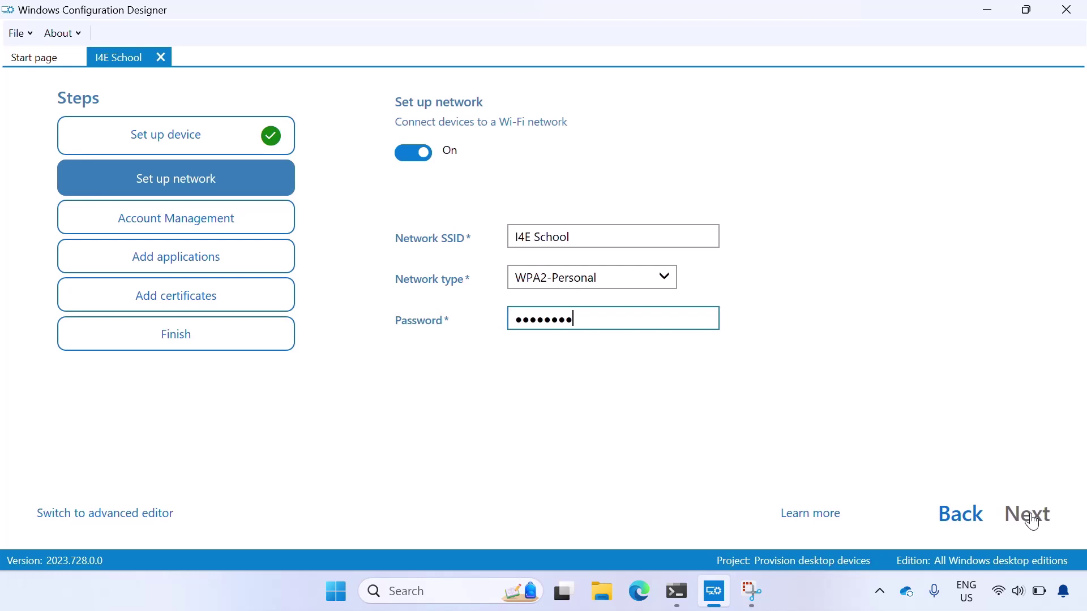
Step: Choose Enroll in Azure AD for account management and set Refresh AAD credentials to Yes
click(1028, 514)
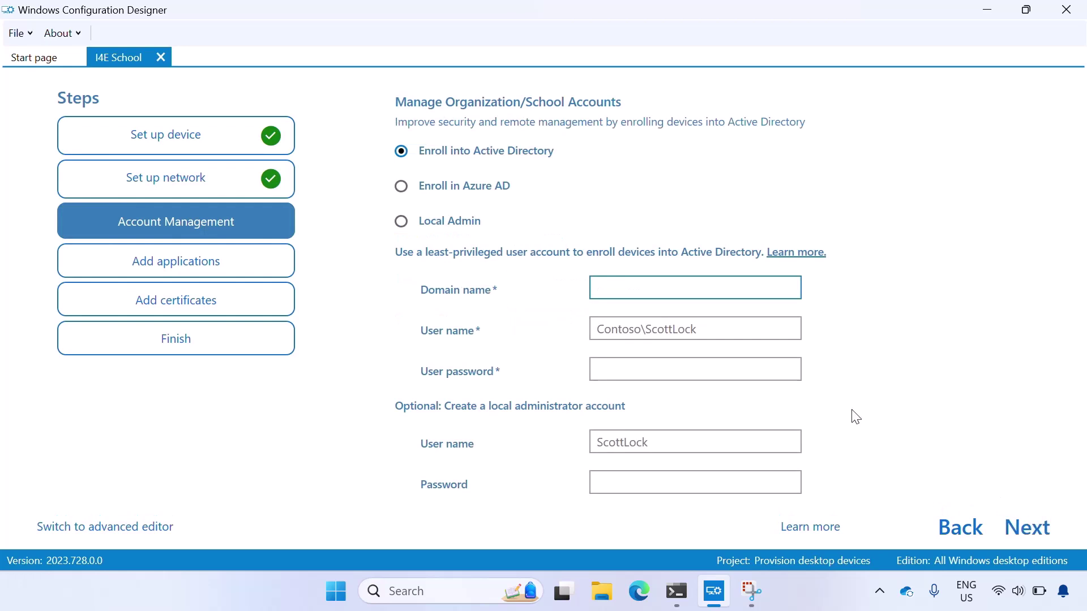
click(477, 192)
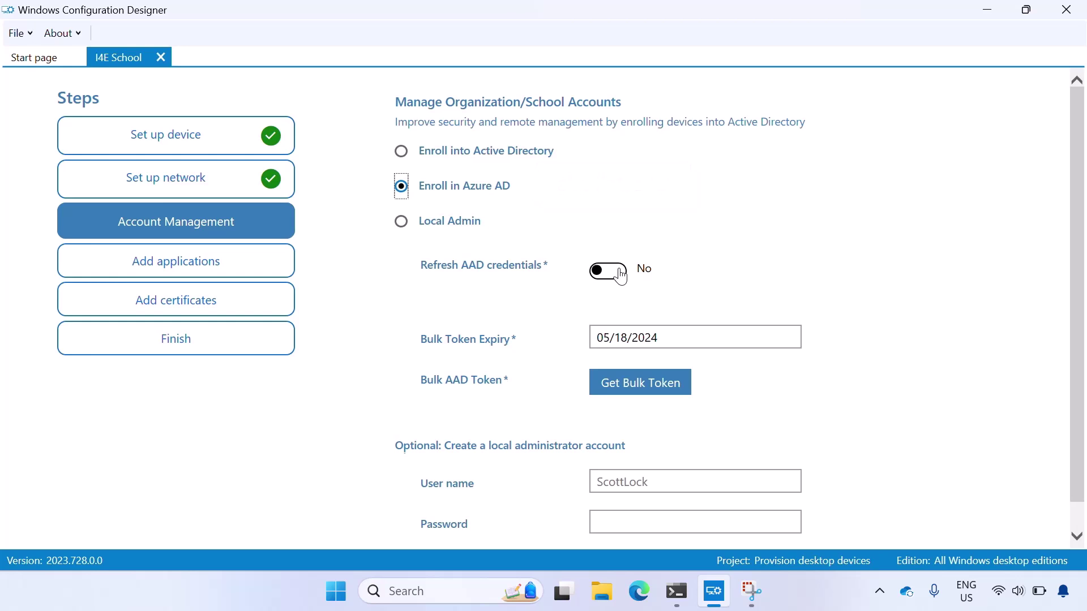
click(621, 275)
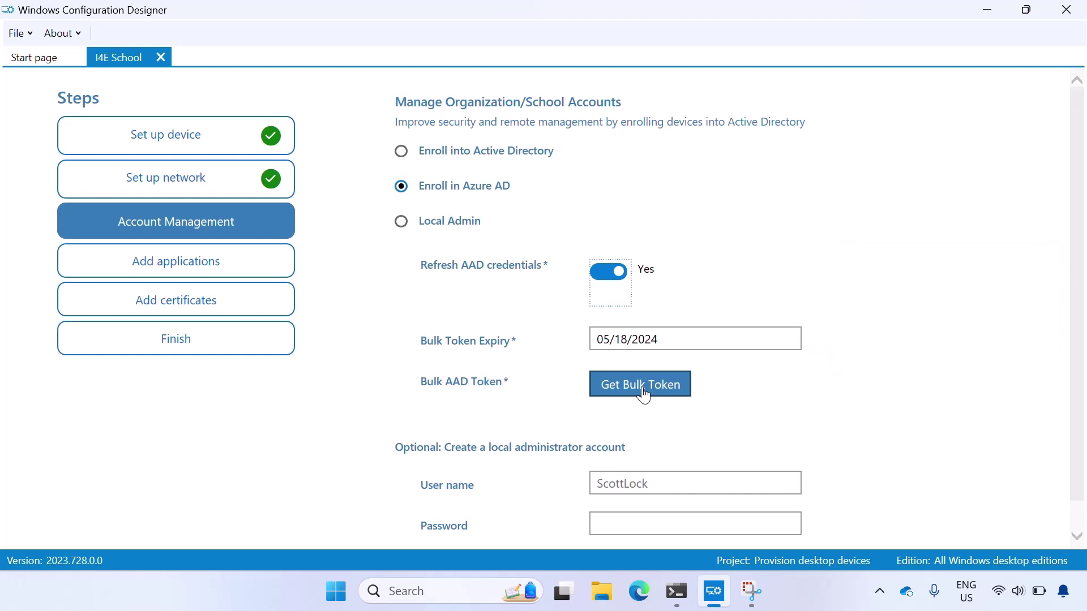
Step: Fetch a bulk AAD token by signing in with the school admin e-mail and password and accepting permissions
click(644, 395)
click(644, 394)
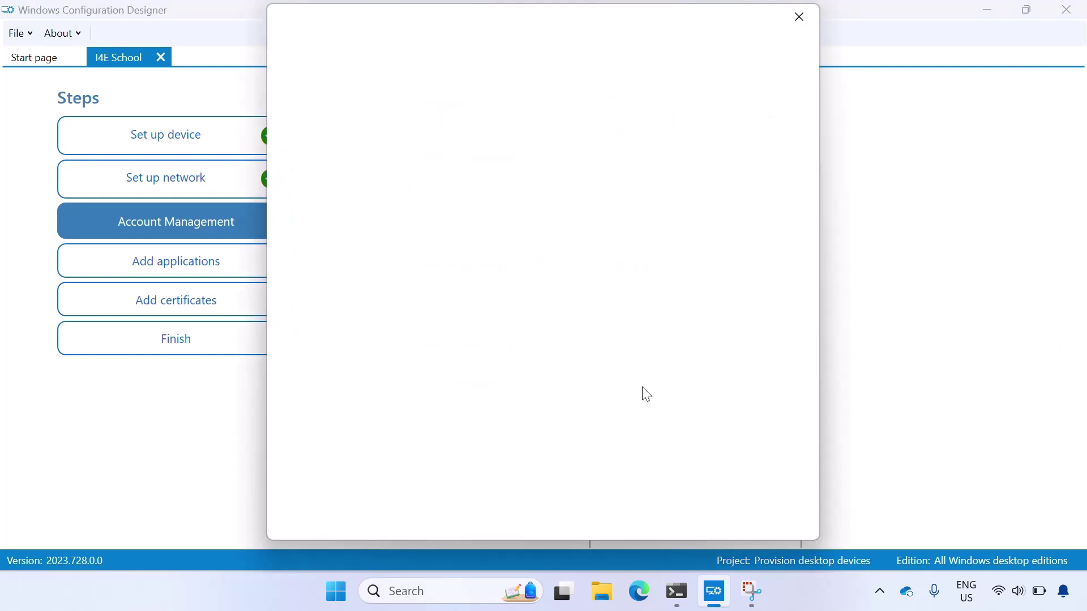
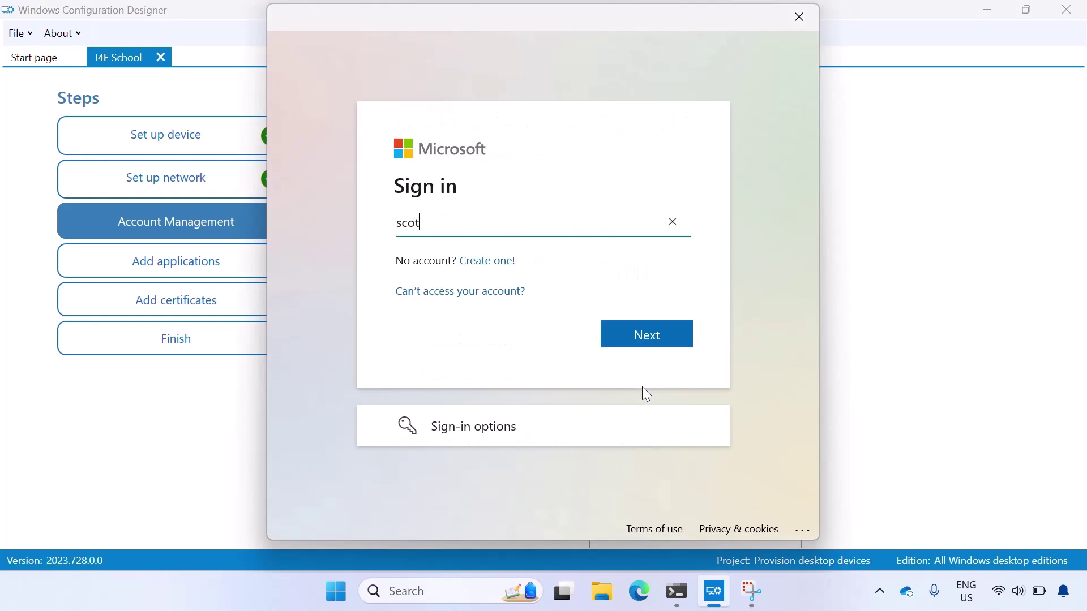
key(Return)
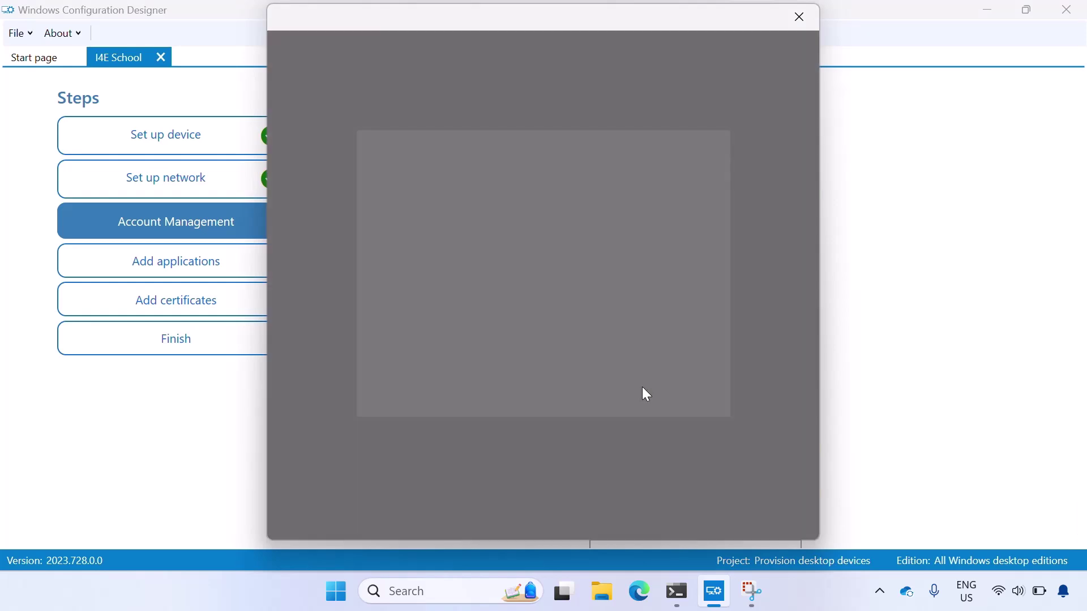
text(**********)
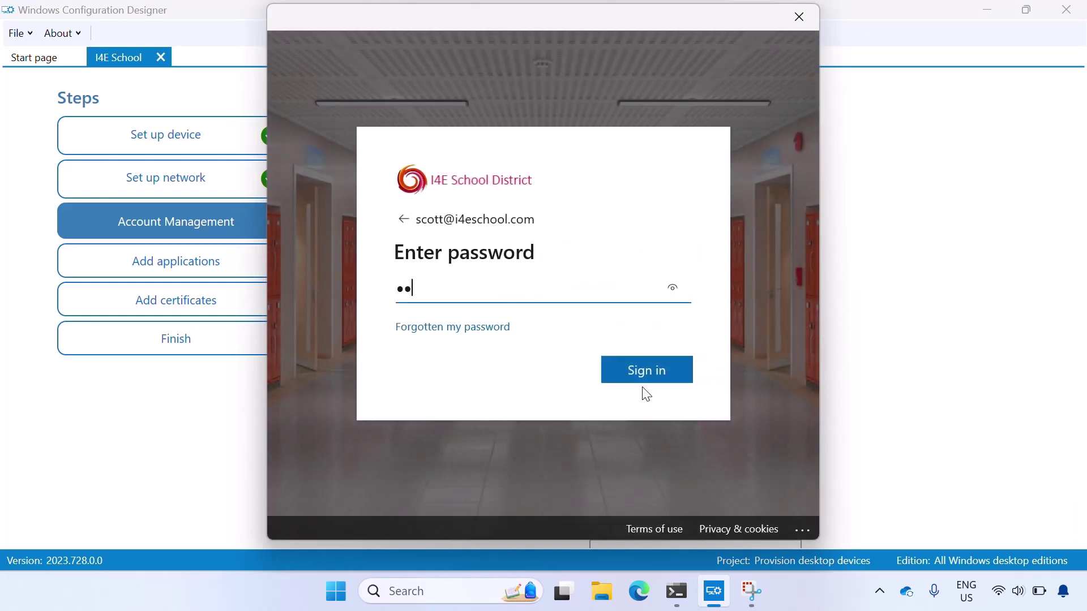
key(Return)
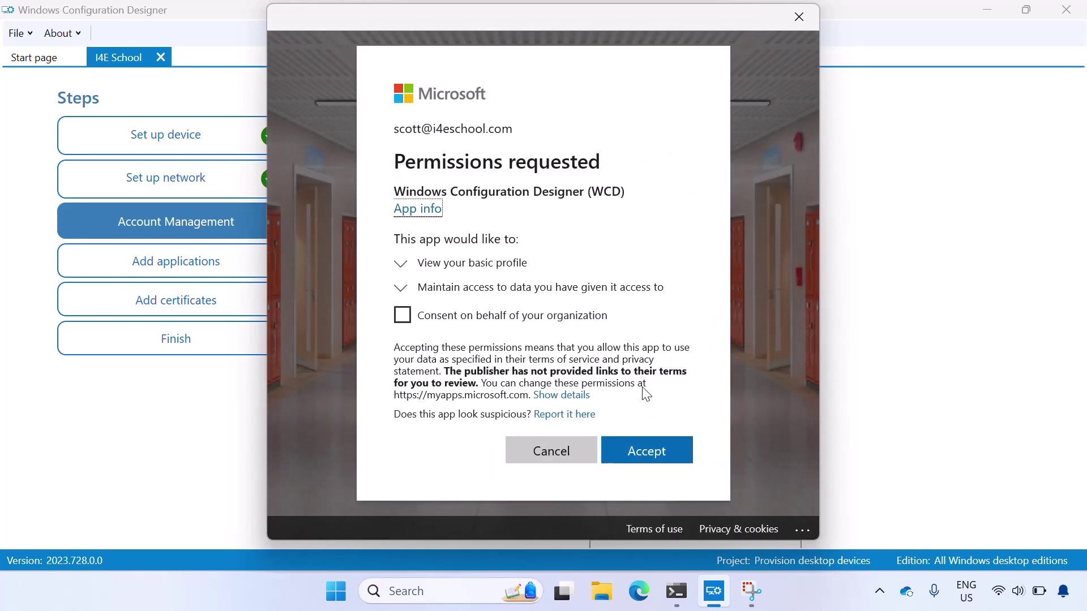
click(655, 471)
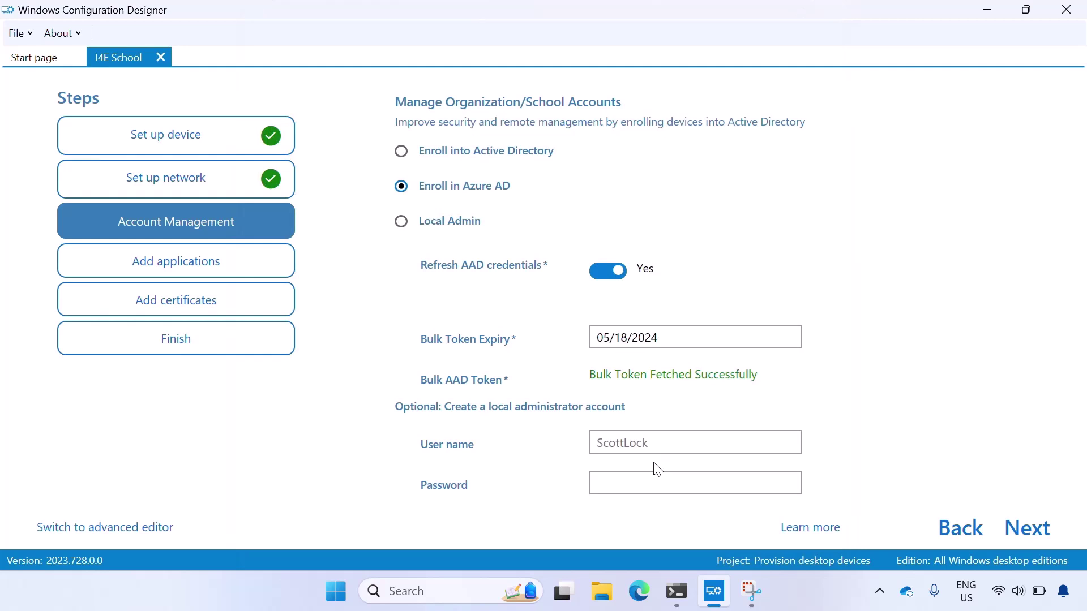
Step: Abandon adding an application, leaving the package without apps, and advance to Add certificates
click(1028, 530)
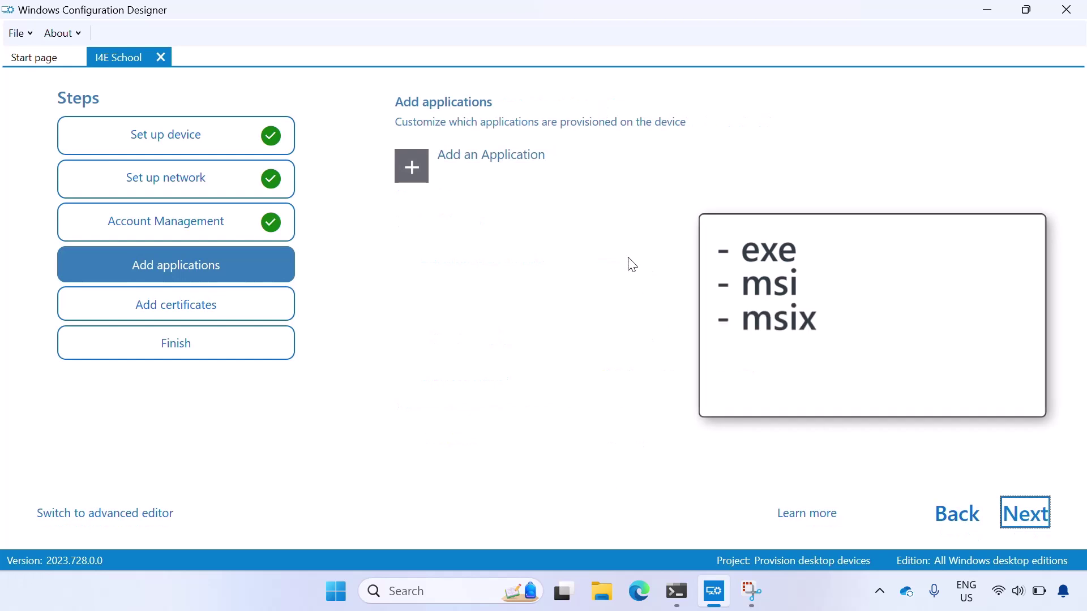
click(417, 175)
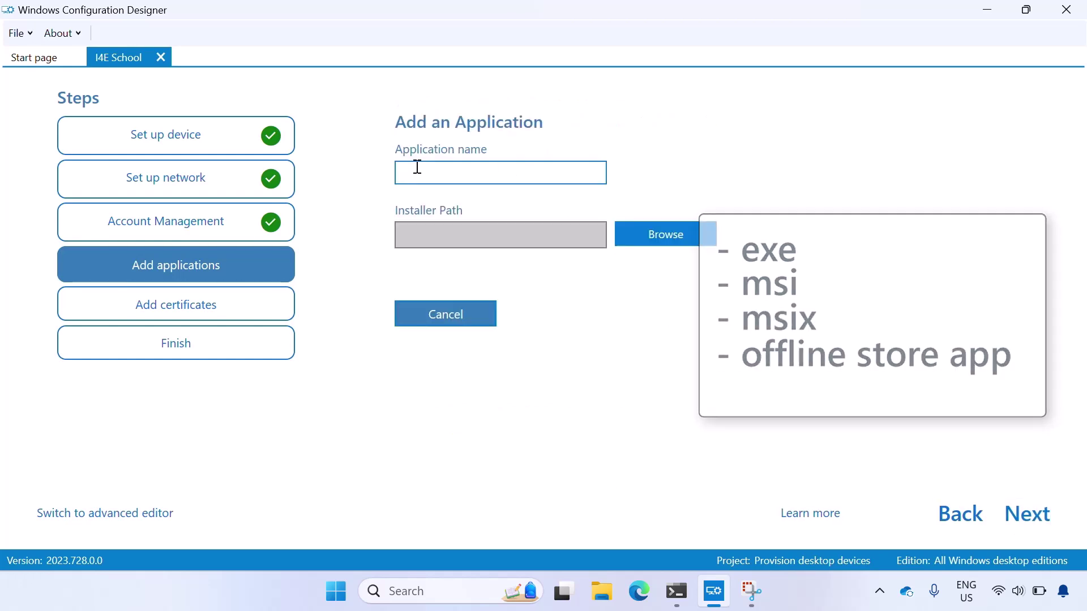
click(649, 233)
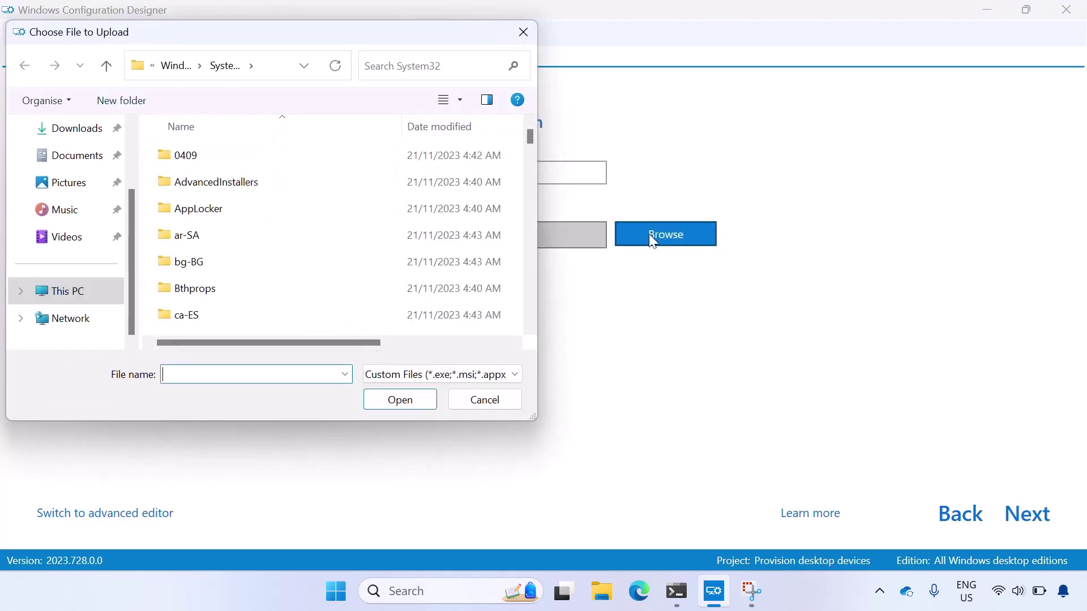
click(496, 405)
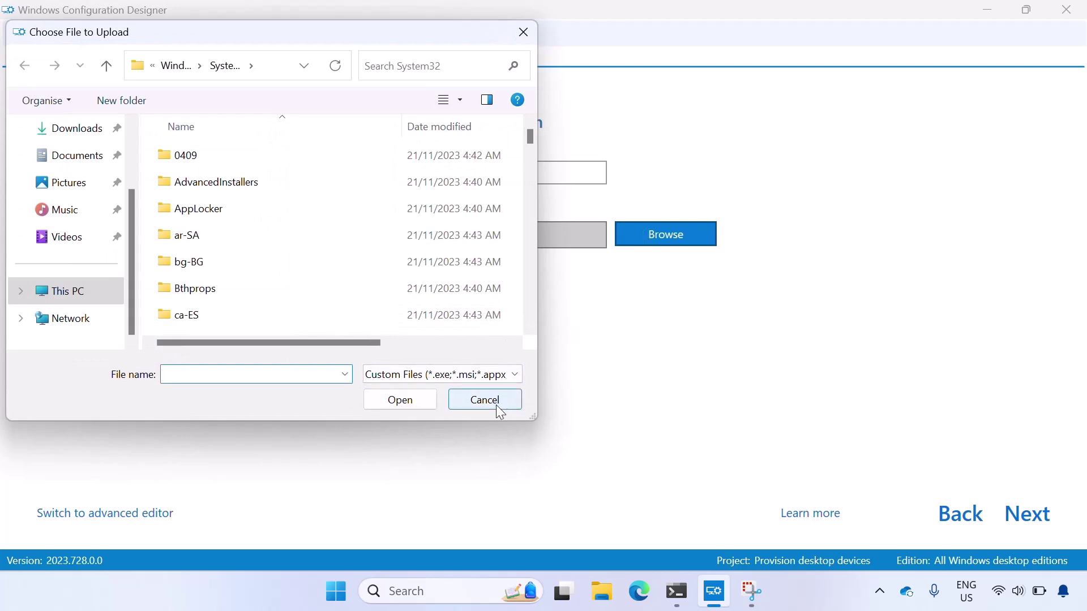
click(475, 318)
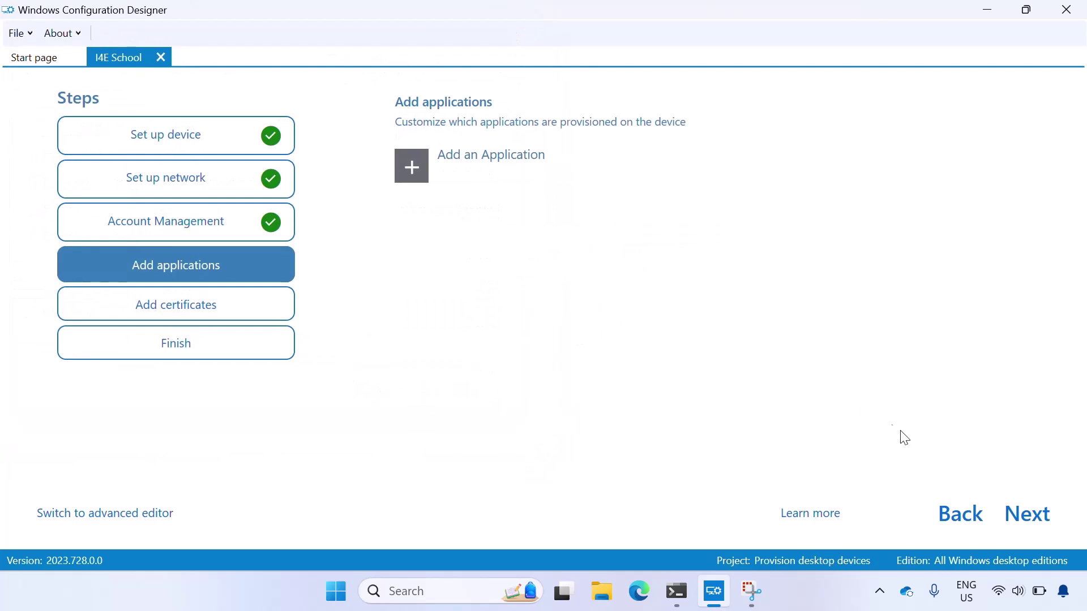
click(1023, 520)
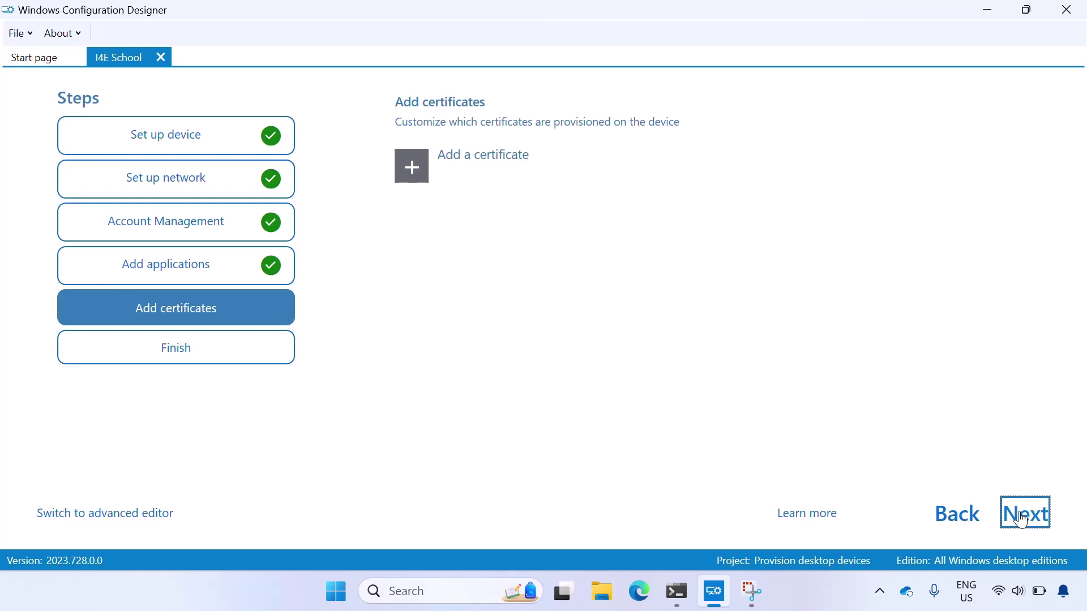
Step: Create I4E School.ppkg from the Summary page and open its output folder in File Explorer
click(1023, 519)
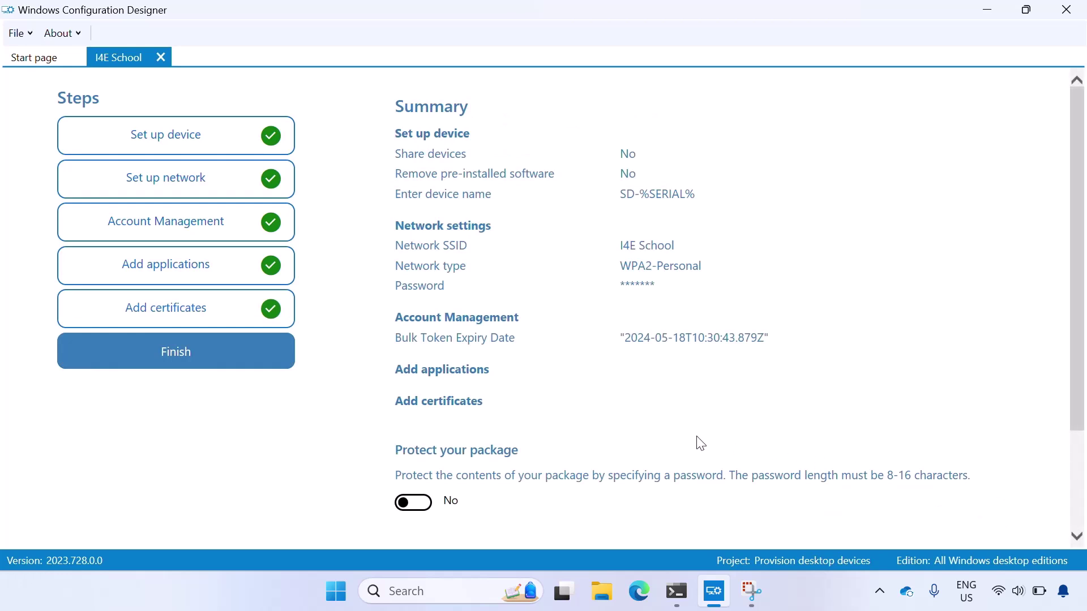
scroll(701, 443, down, 5)
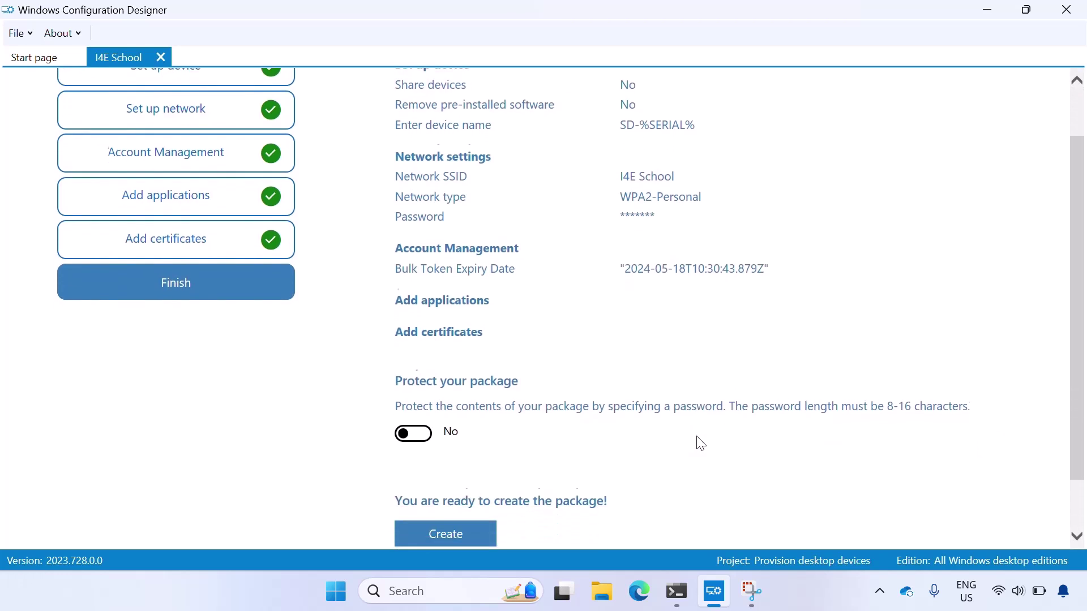
click(467, 466)
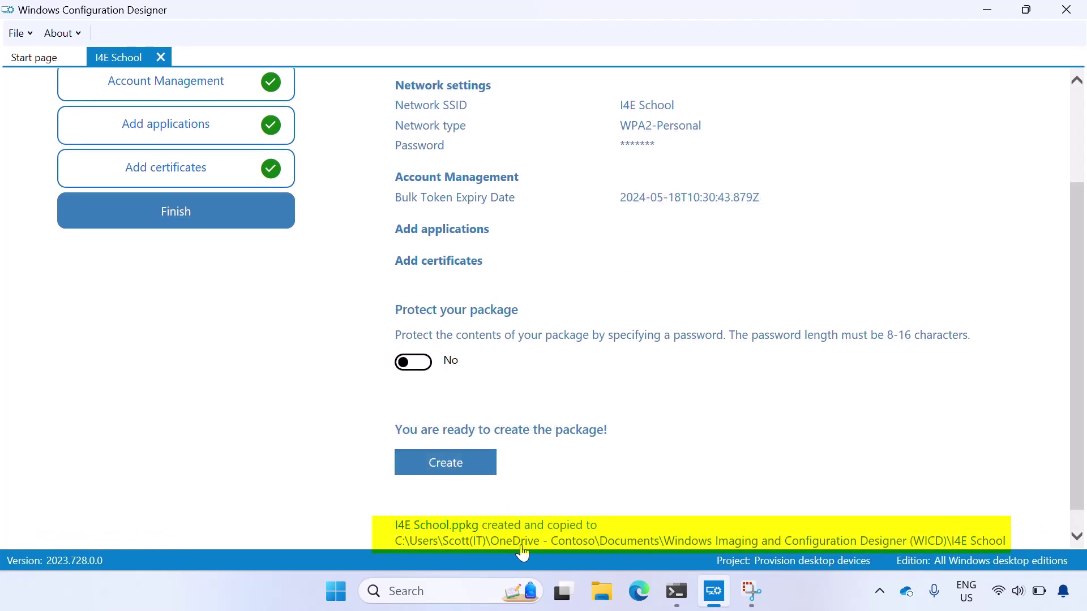
click(522, 544)
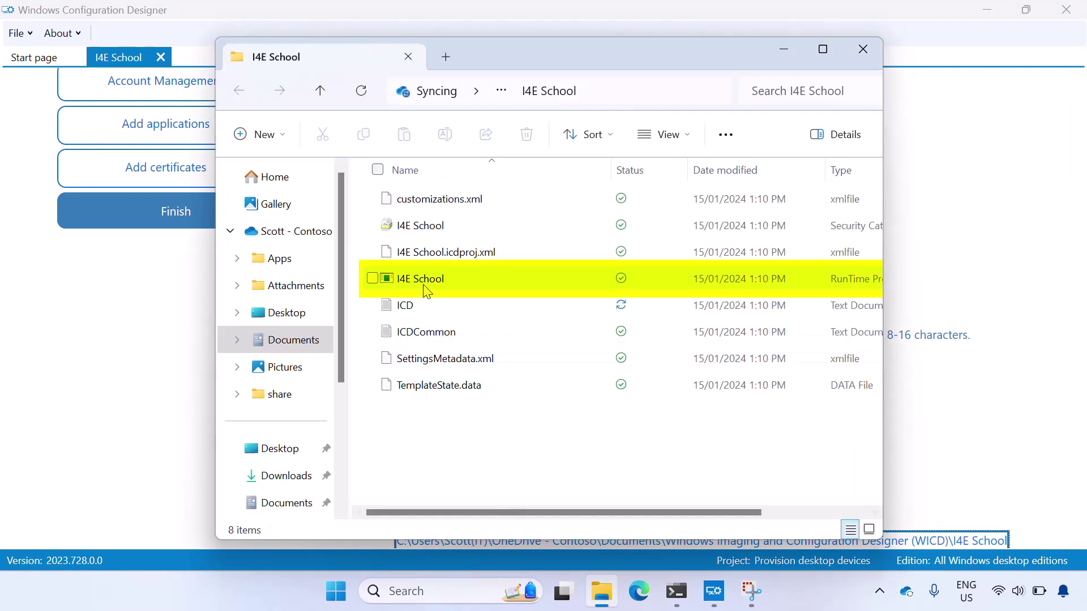
Step: Copy the I4E School package file and paste it onto the USB (D:) drive
click(427, 291)
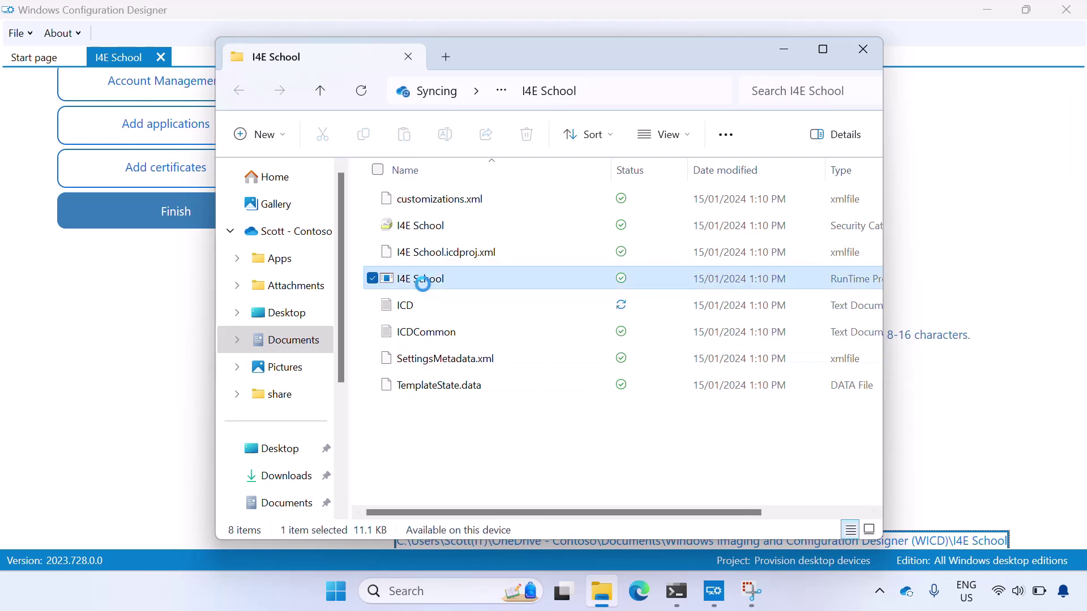
right_click(424, 287)
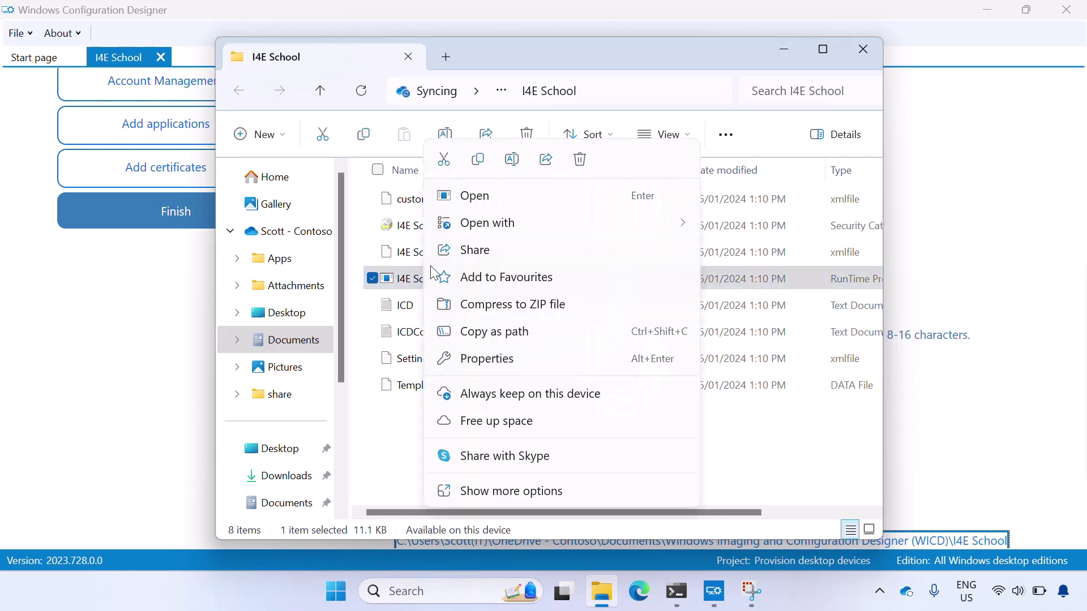
click(483, 160)
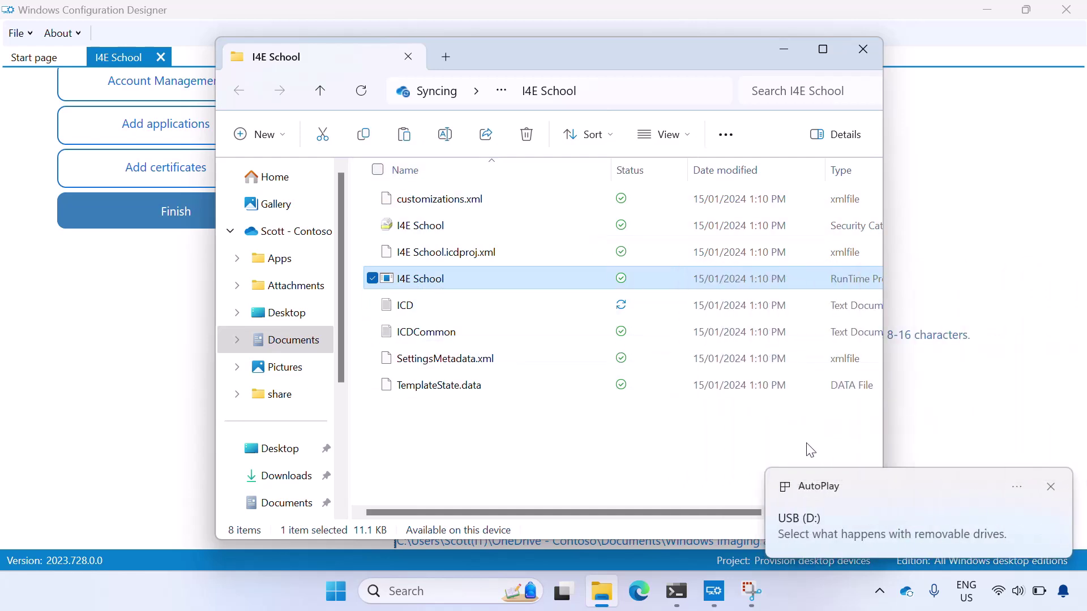
click(847, 515)
click(846, 515)
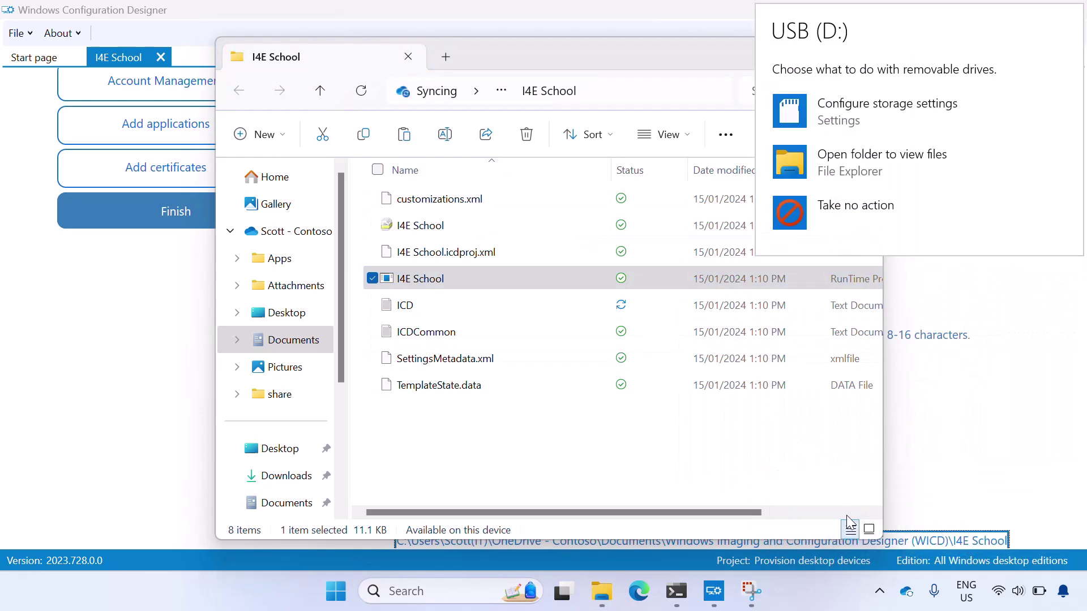
click(854, 169)
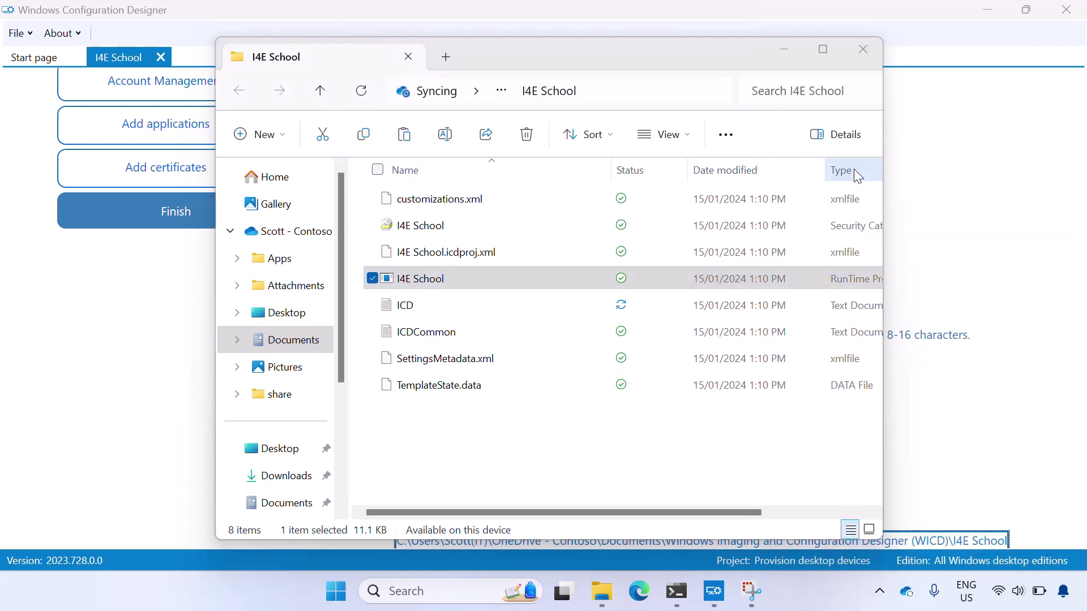
right_click(602, 270)
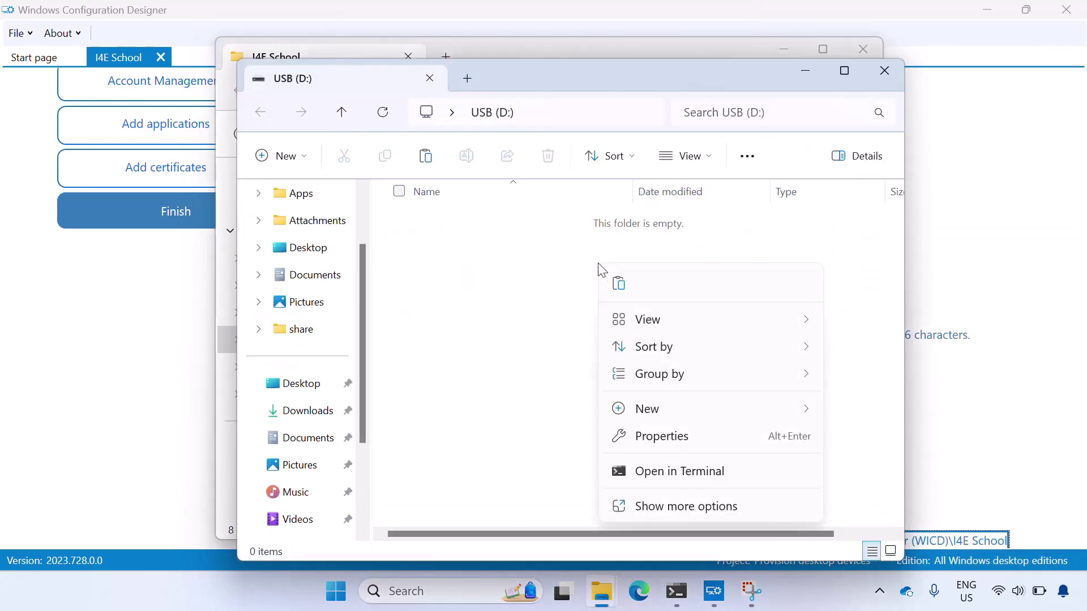
click(620, 289)
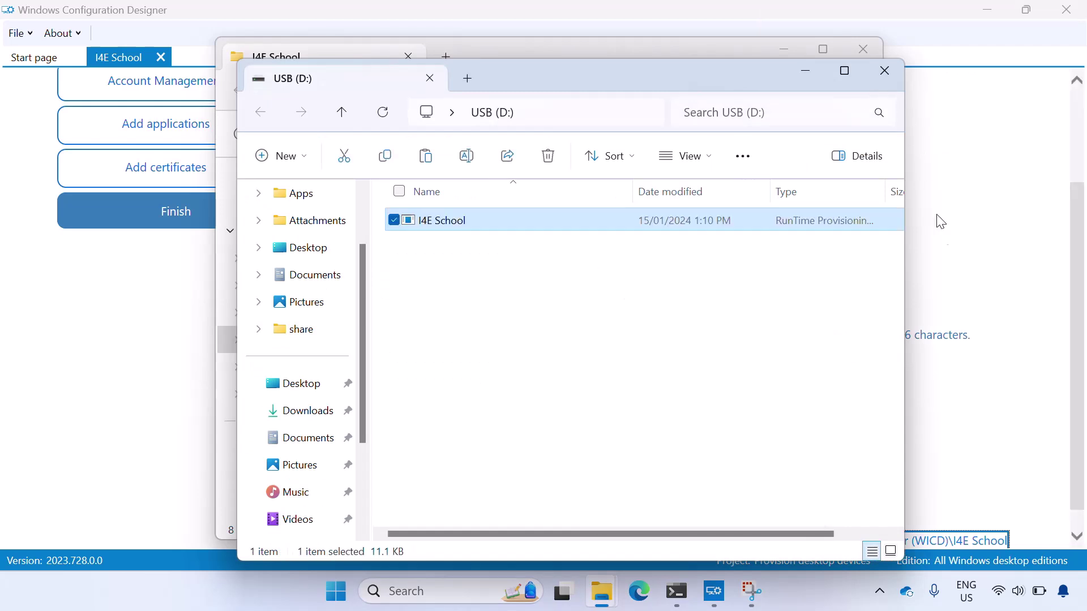
Step: Safely eject the Ultra USB 3.0 drive
click(881, 590)
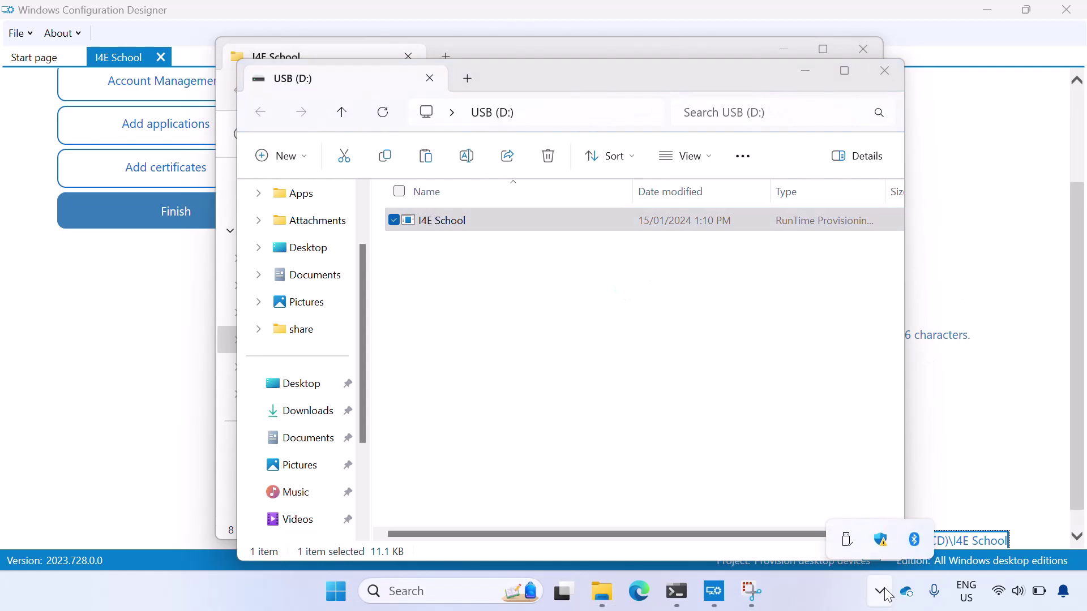
click(849, 540)
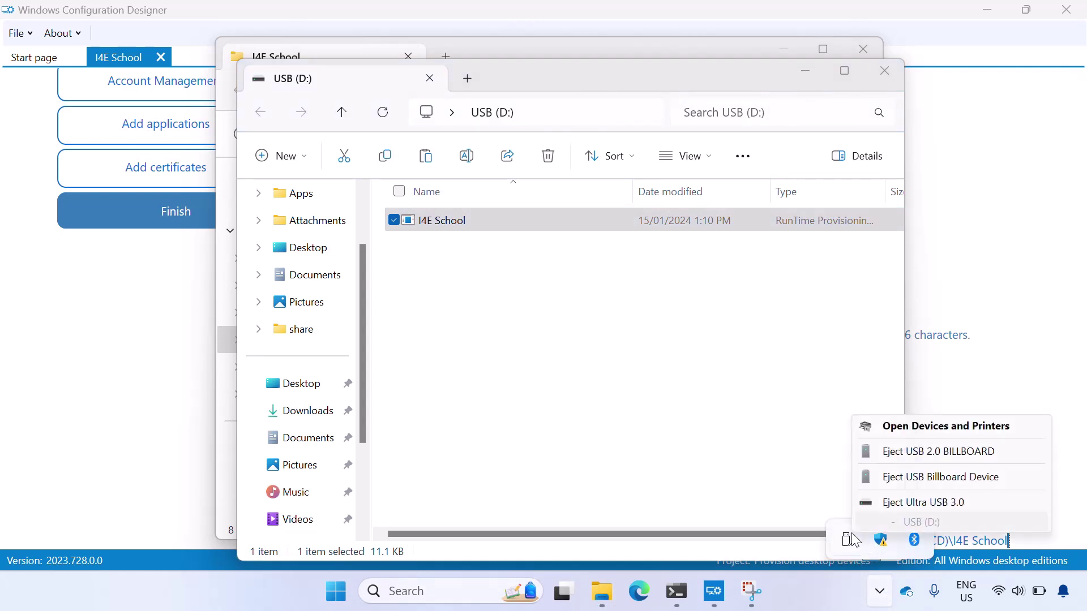
click(886, 505)
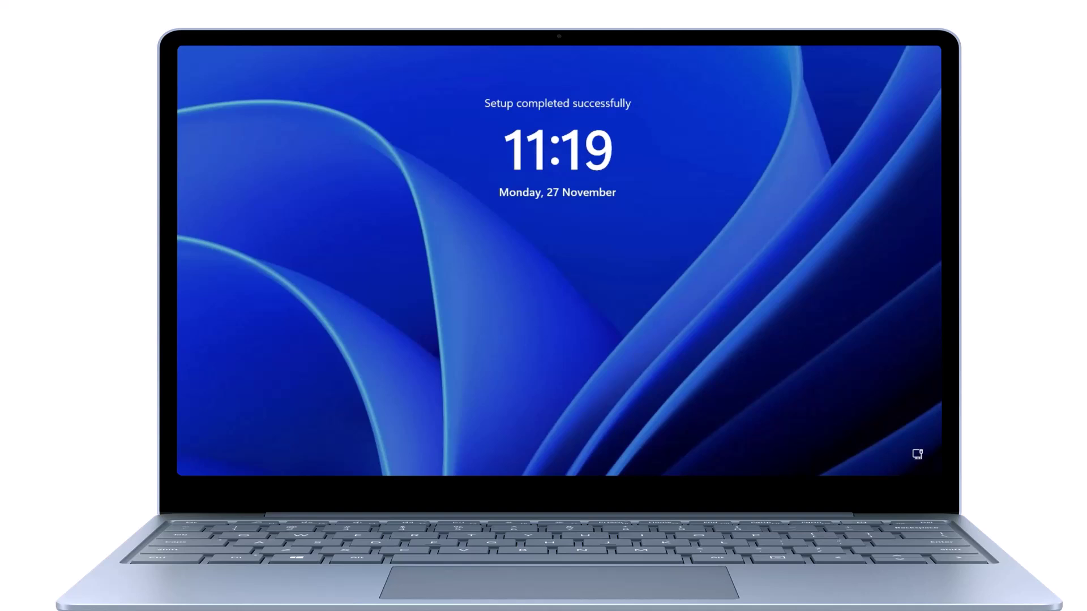
Step: Dismiss the 'Setup completed successfully' lock screen to reach sign-in
click(757, 373)
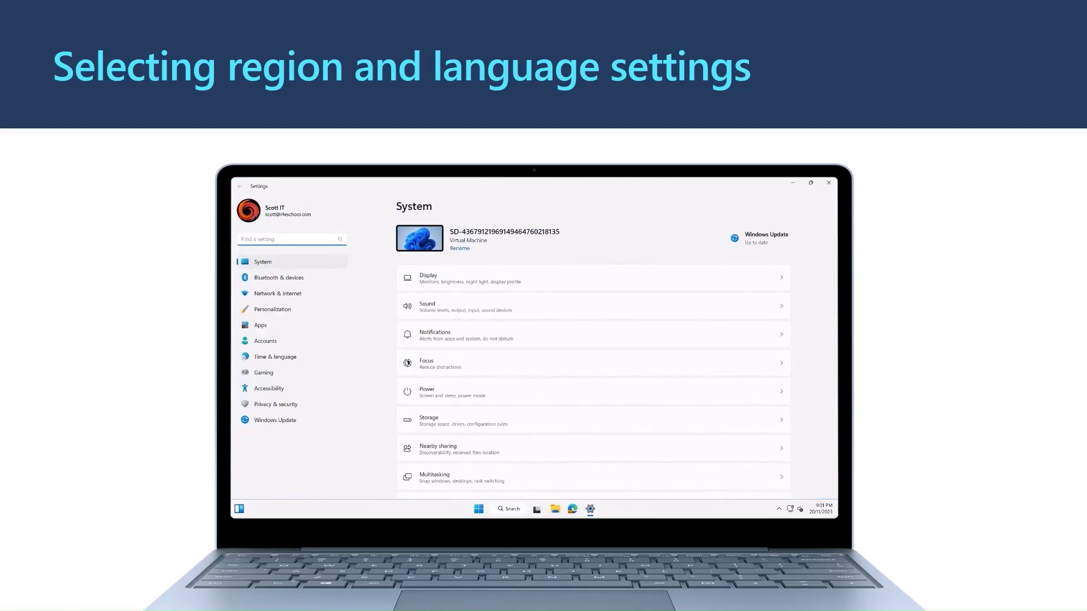
Step: Go to Time & language, then the Language & region page in Settings
click(275, 356)
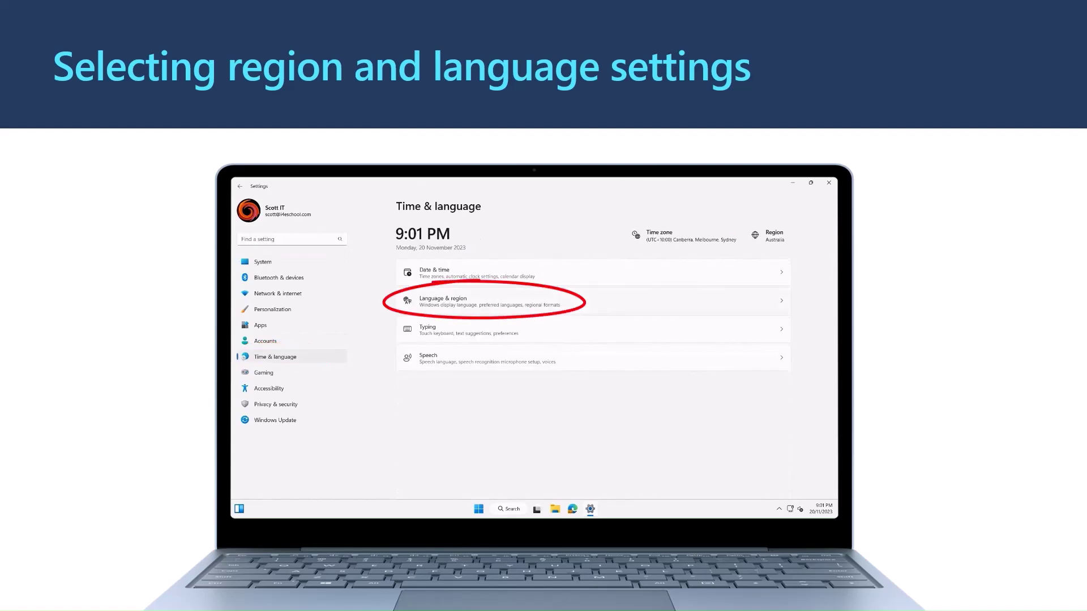
click(443, 302)
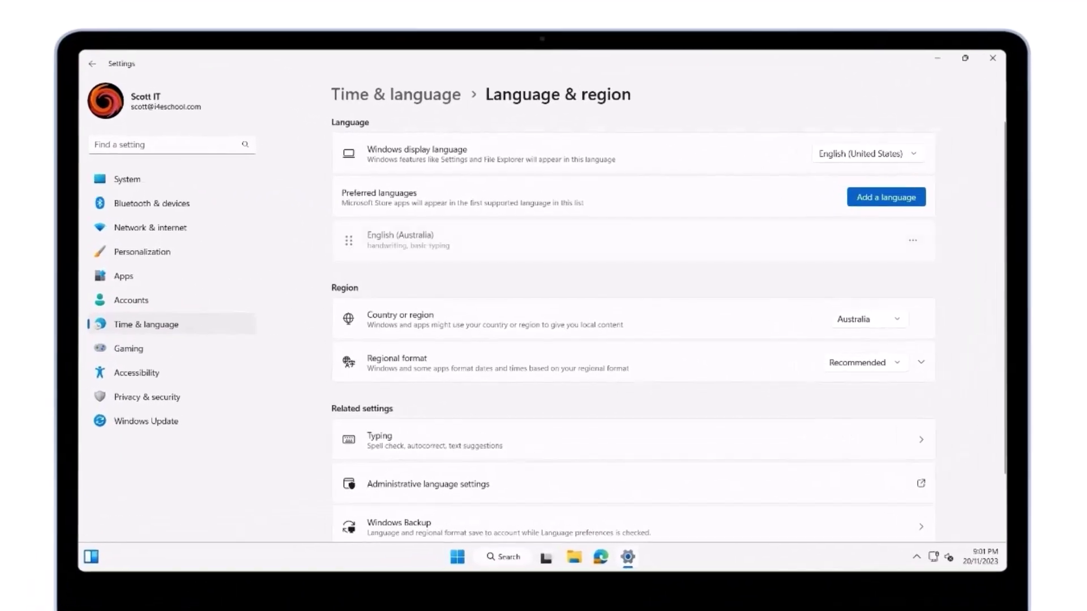